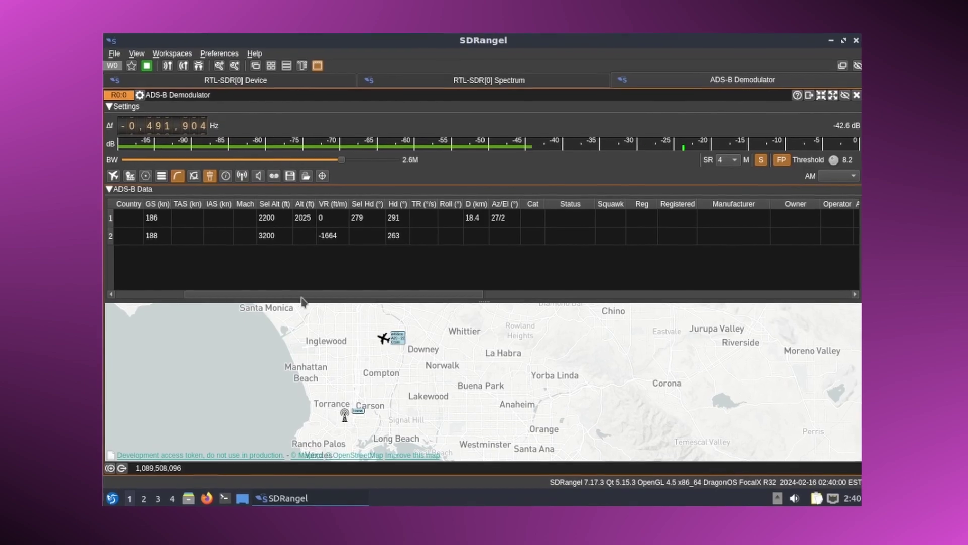
# - Select the first decoded aircraft's row in the ADS-B Data table so it and its map label turn orange
pyautogui.click(386, 336)
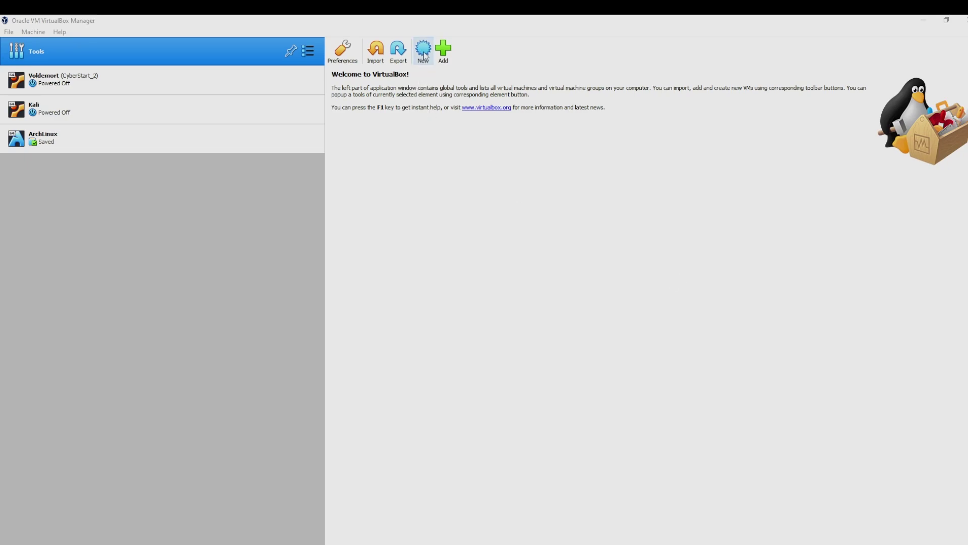
# - Begin a new VM named 'Dragon OS' with type Linux and version Ubuntu (64-bit)
pyautogui.click(424, 50)
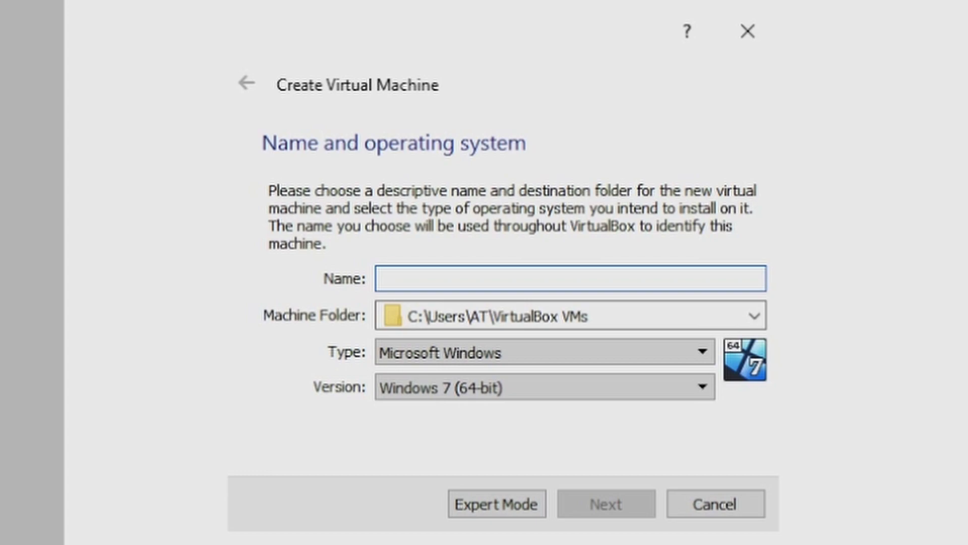
pyautogui.write('Dragon OS')
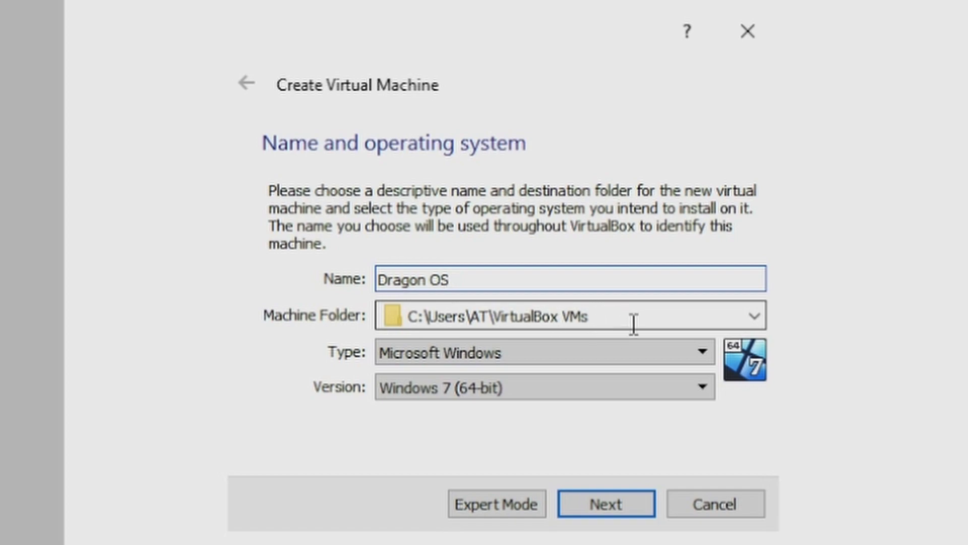
pyautogui.click(510, 353)
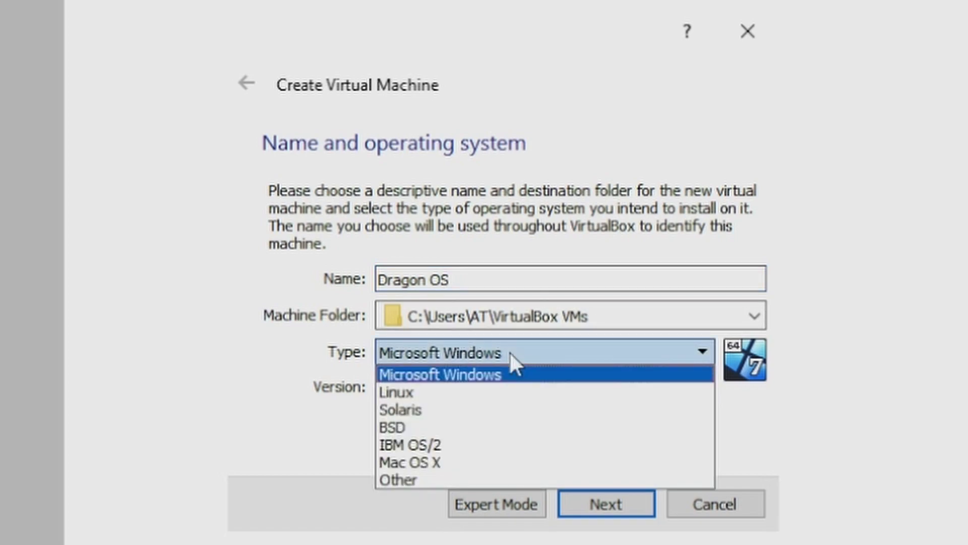
pyautogui.click(442, 392)
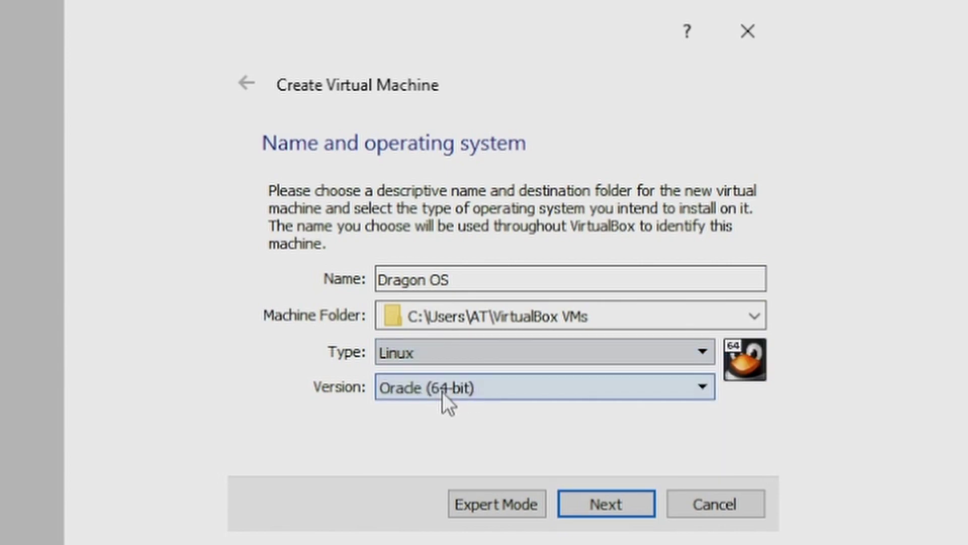
pyautogui.click(473, 388)
pyautogui.scroll(-4, 491, 468)
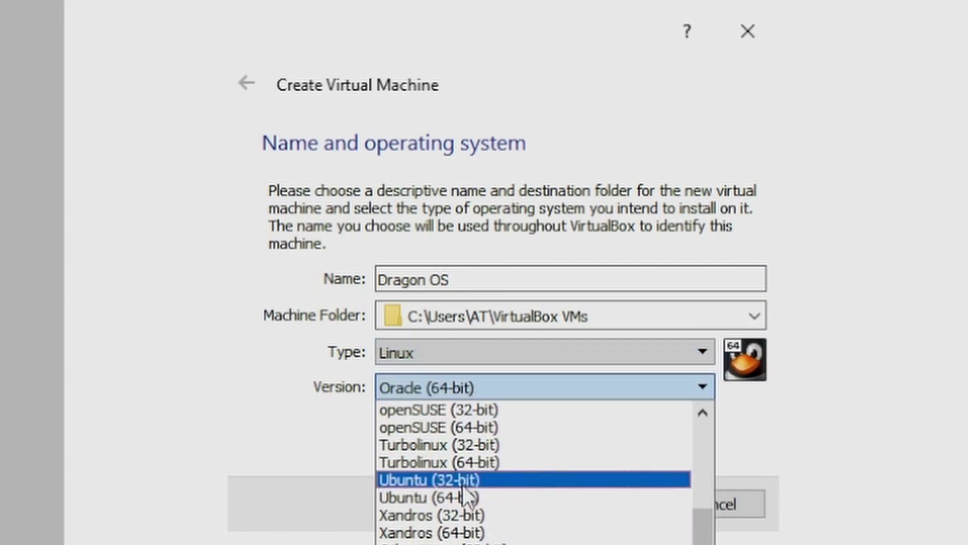
pyautogui.click(477, 494)
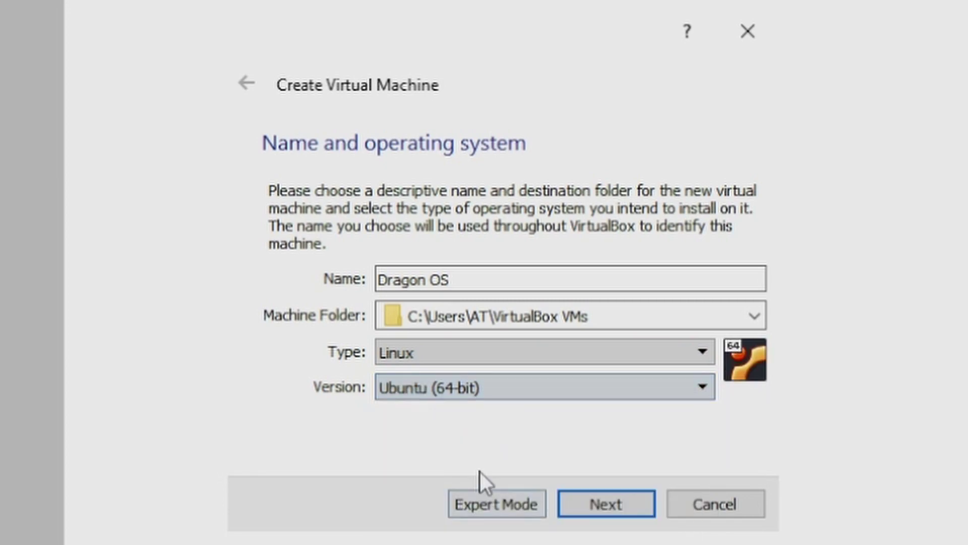
# - Allocate 3280 MB of memory and a dynamically allocated 10.00 GB VDI disk, Dragon OS.vdi
pyautogui.click(625, 505)
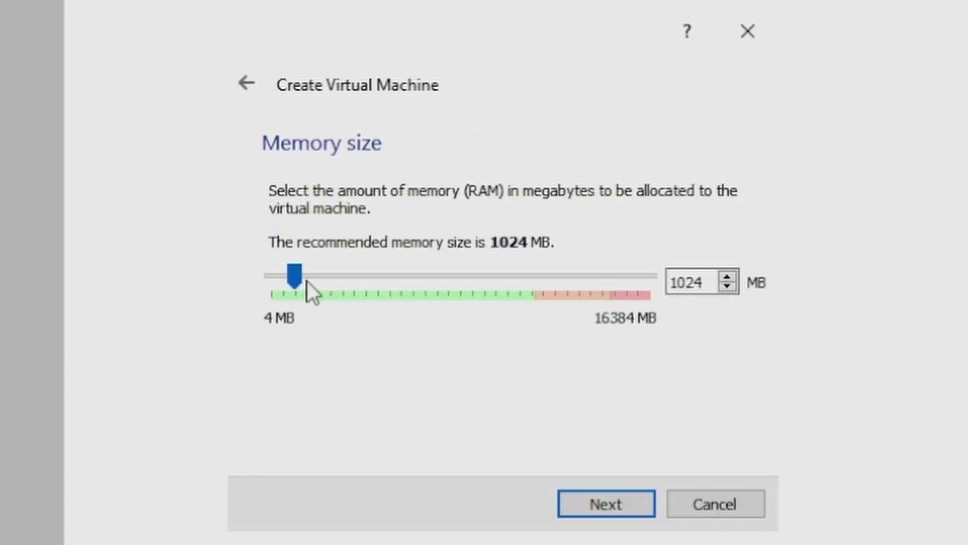
pyautogui.moveTo(304, 277); pyautogui.dragTo(348, 295)
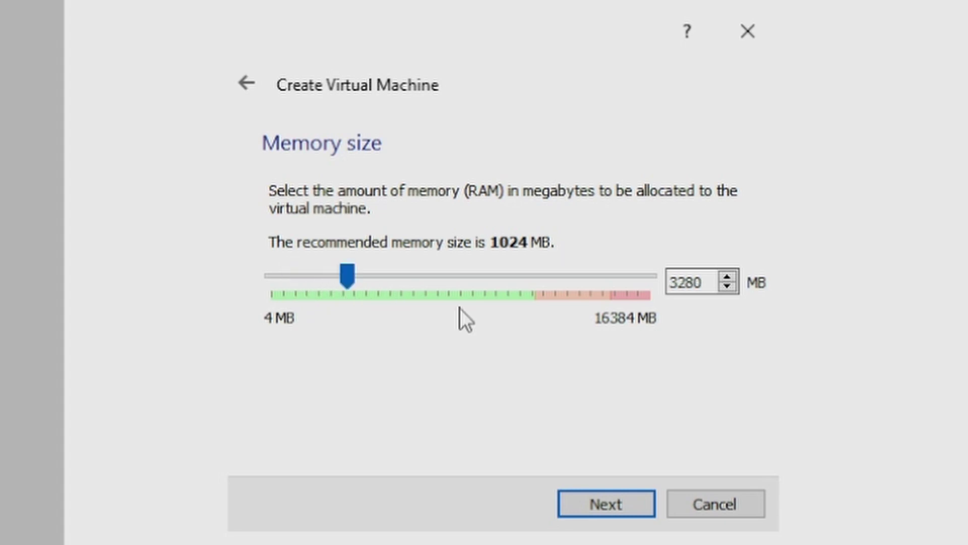
pyautogui.click(607, 497)
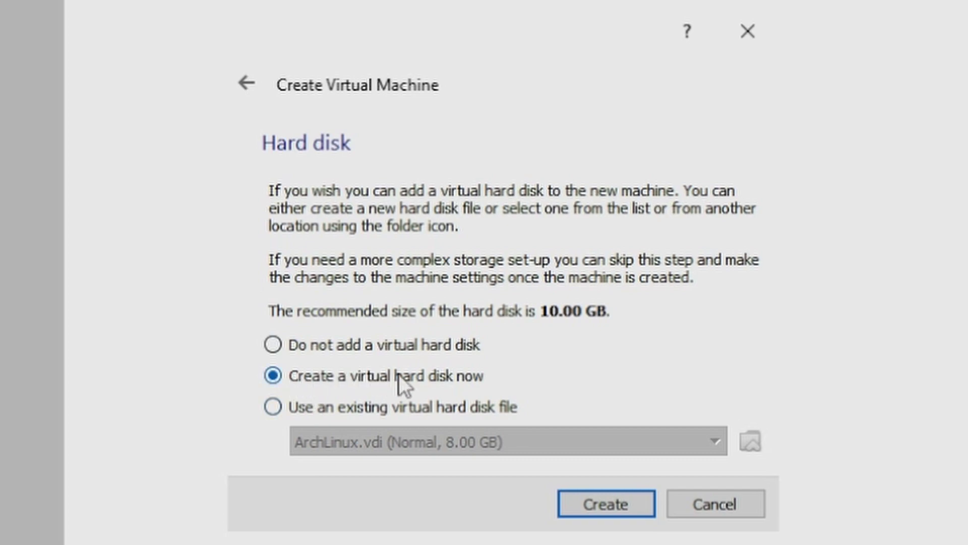
pyautogui.press('Return')
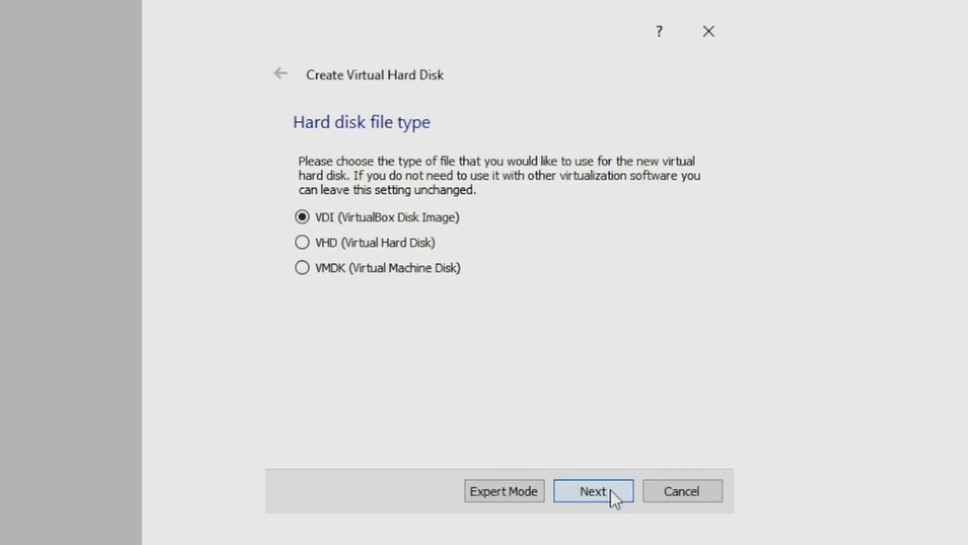
pyautogui.click(610, 490)
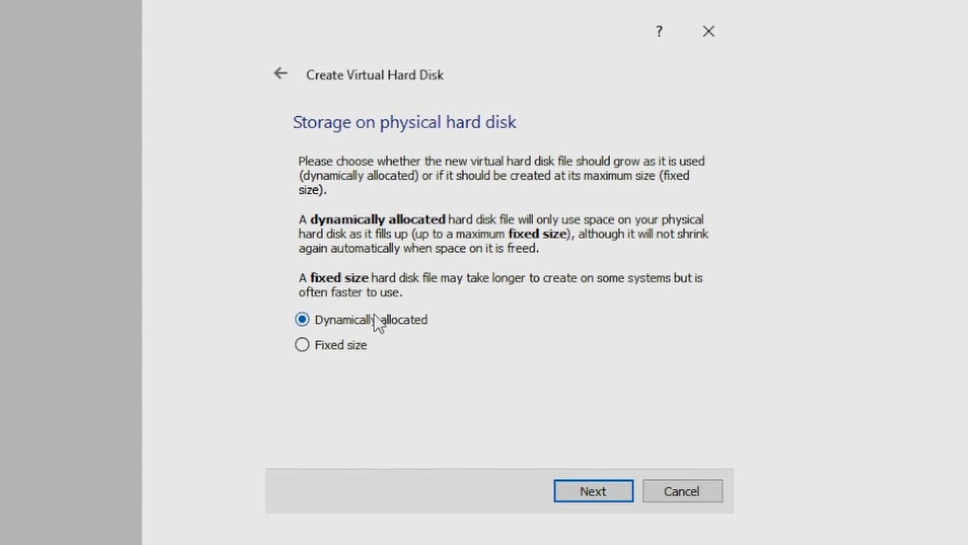
pyautogui.click(608, 491)
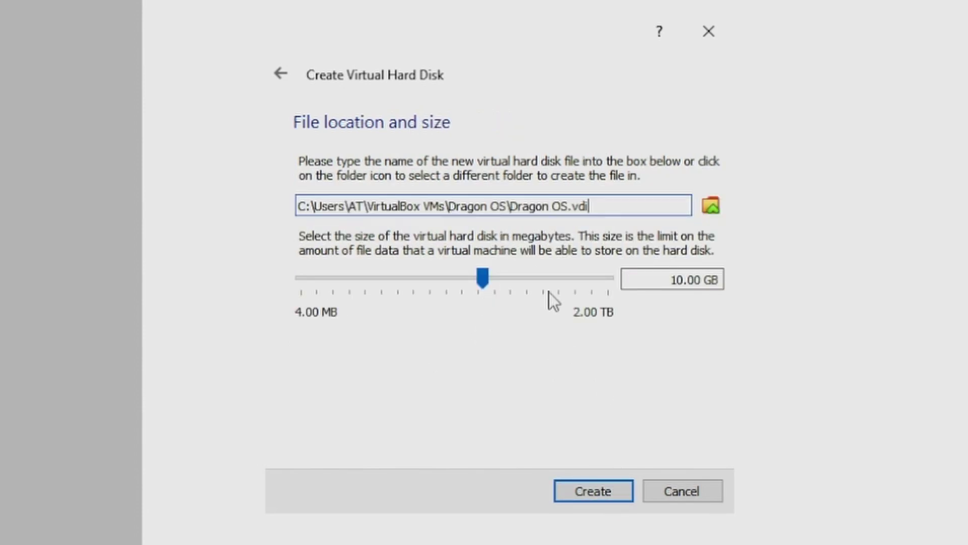
pyautogui.tripleClick(649, 281)
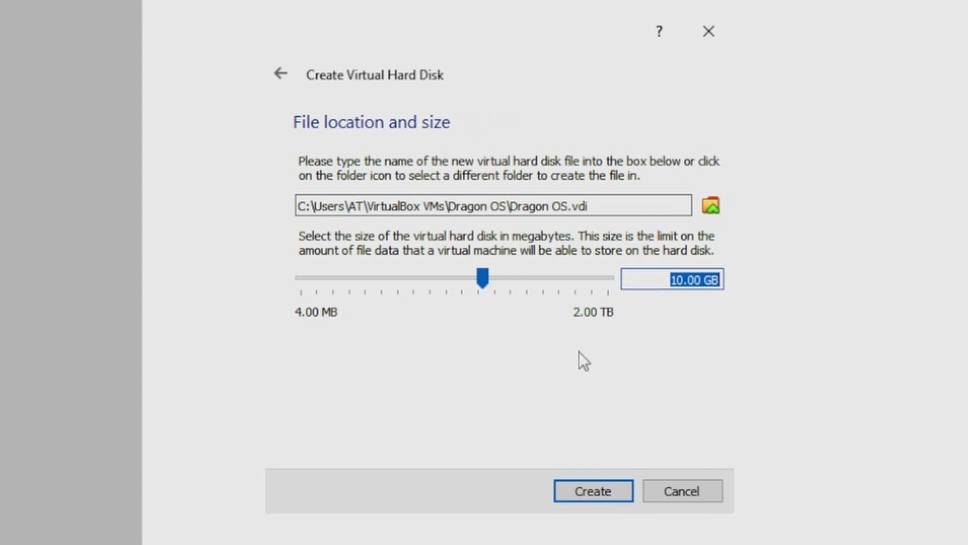
pyautogui.press('Home')
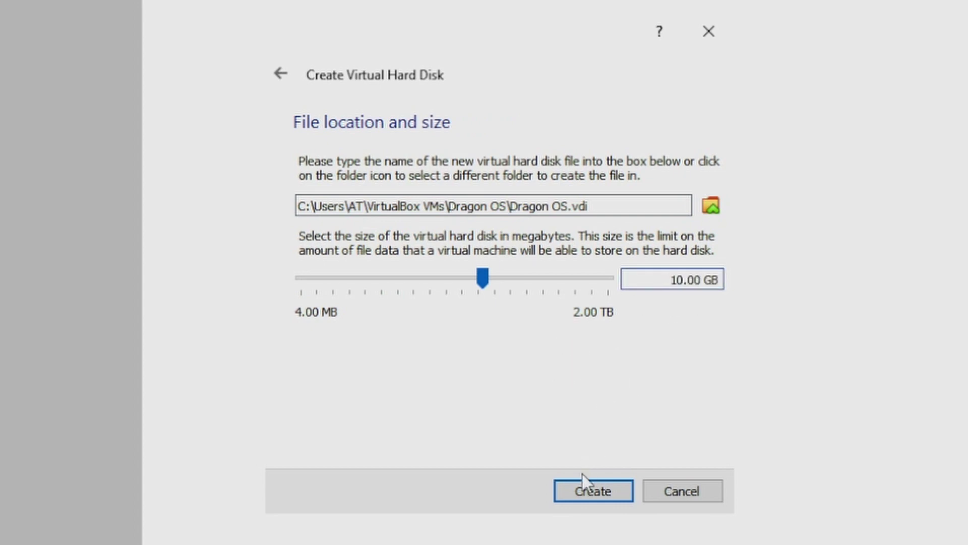
# - Create the Dragon OS machine and open its settings
pyautogui.click(585, 492)
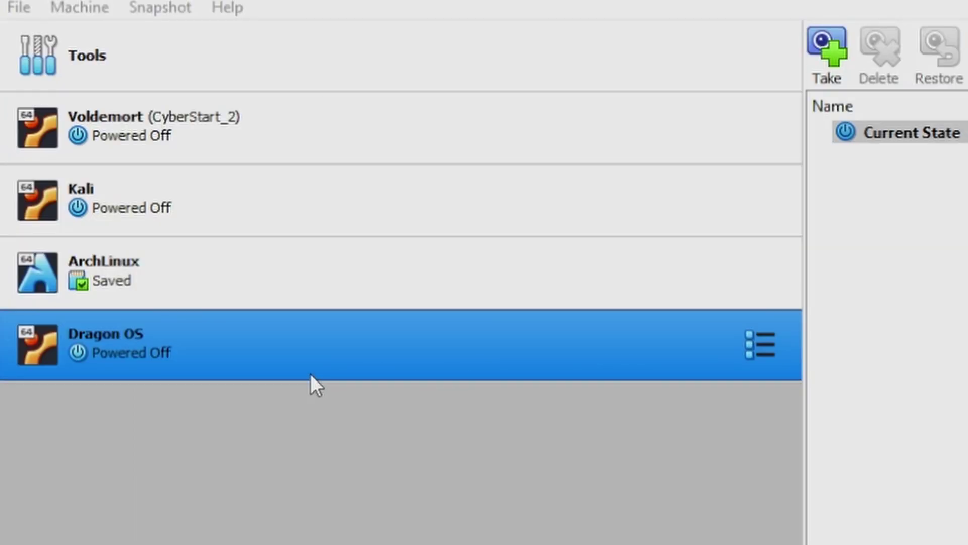
pyautogui.rightClick(253, 336)
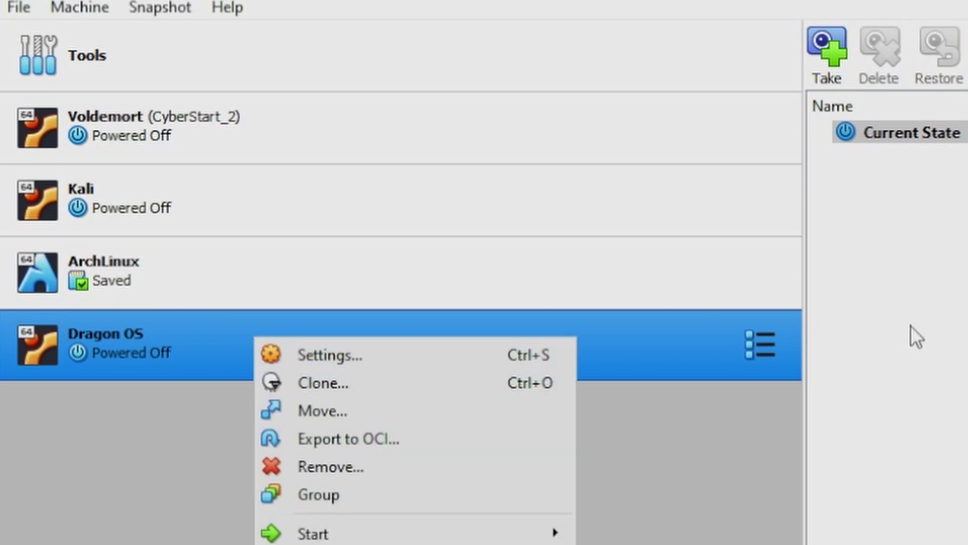
pyautogui.click(906, 356)
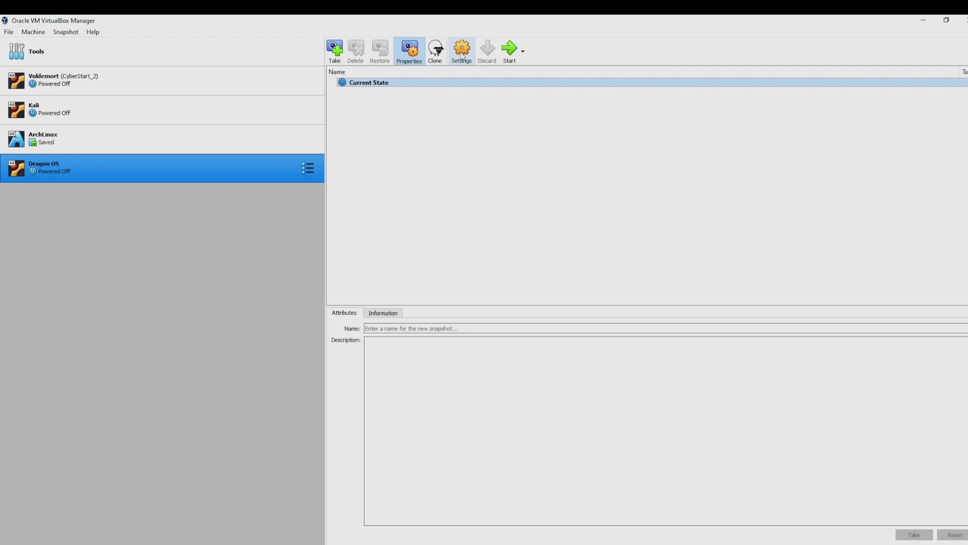
pyautogui.click(462, 52)
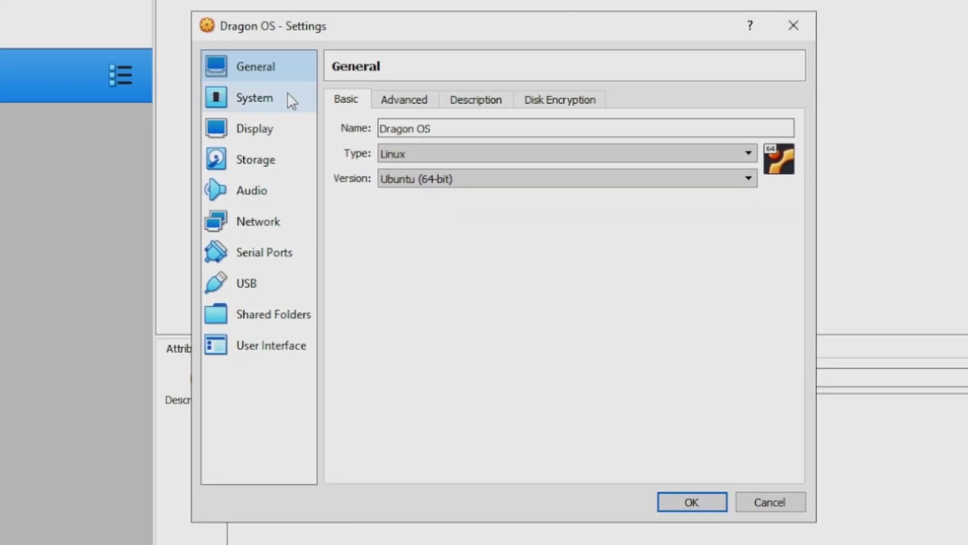
# - In System settings, lower base memory to 2048 MB and set processors to 2
pyautogui.click(291, 101)
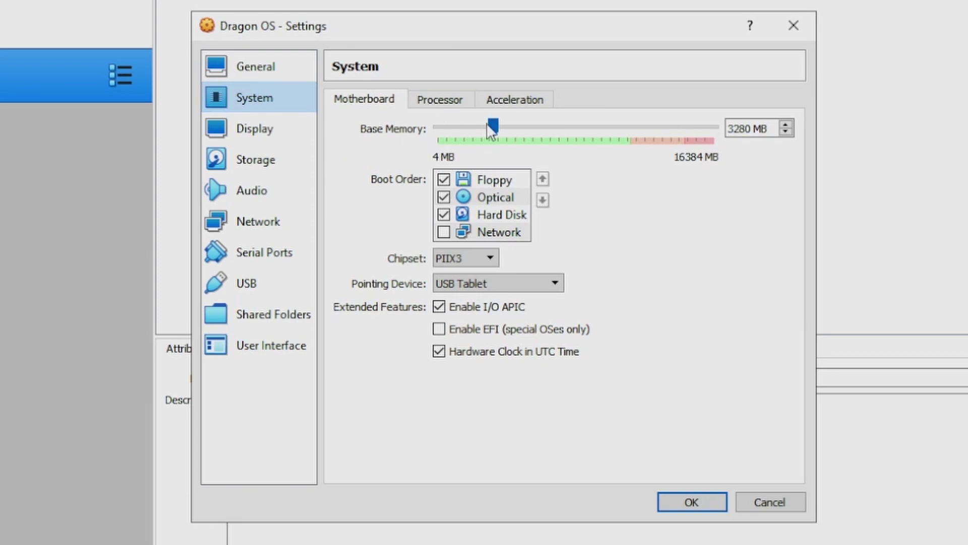
pyautogui.moveTo(487, 125); pyautogui.dragTo(481, 126)
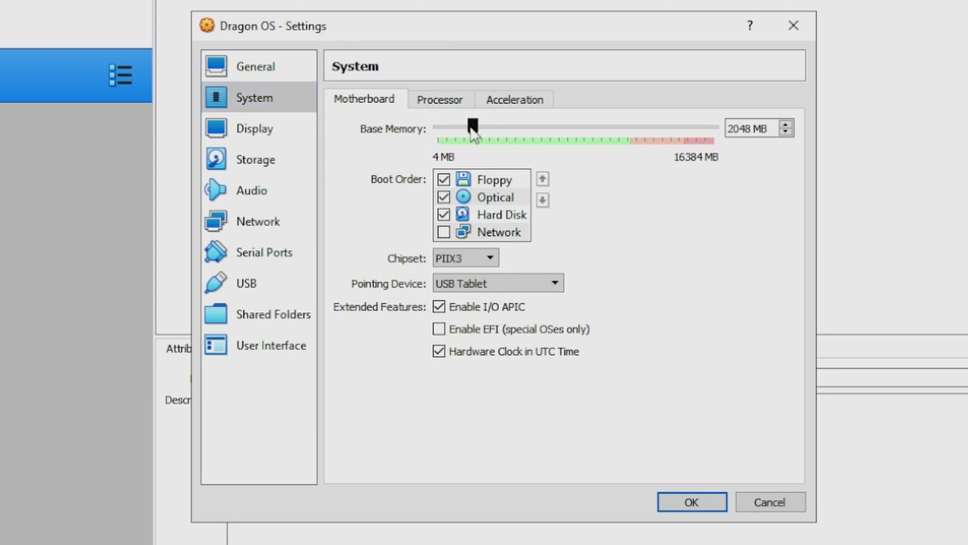
pyautogui.click(453, 98)
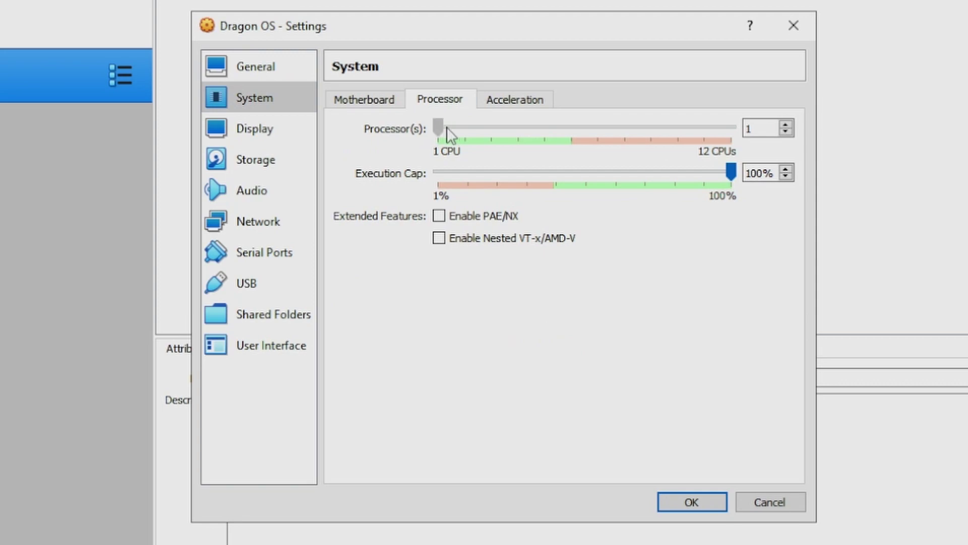
pyautogui.moveTo(447, 127); pyautogui.dragTo(464, 128)
pyautogui.click(510, 104)
pyautogui.click(458, 100)
pyautogui.click(282, 131)
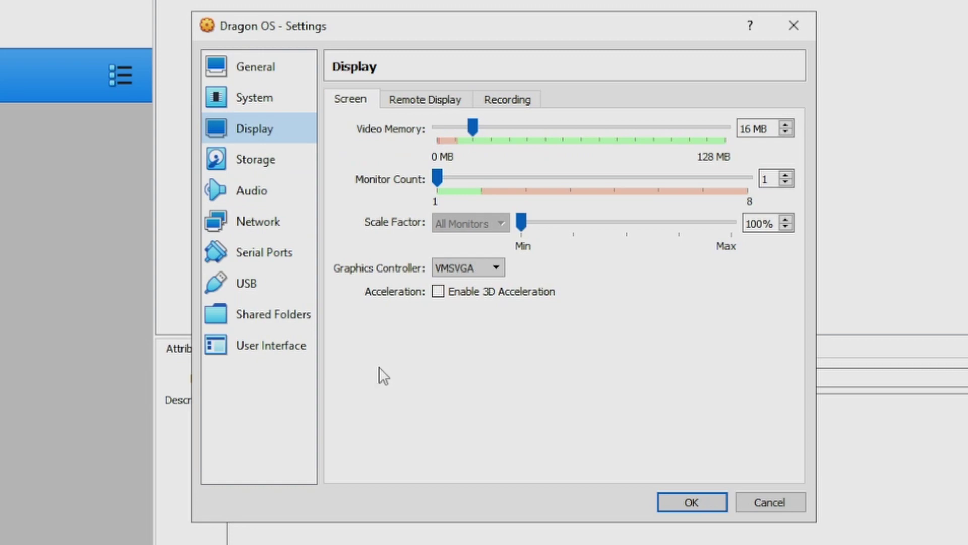
# - Add DragonOS_FocalX_R32.iso to the empty optical drive in Storage and save the settings
pyautogui.click(271, 160)
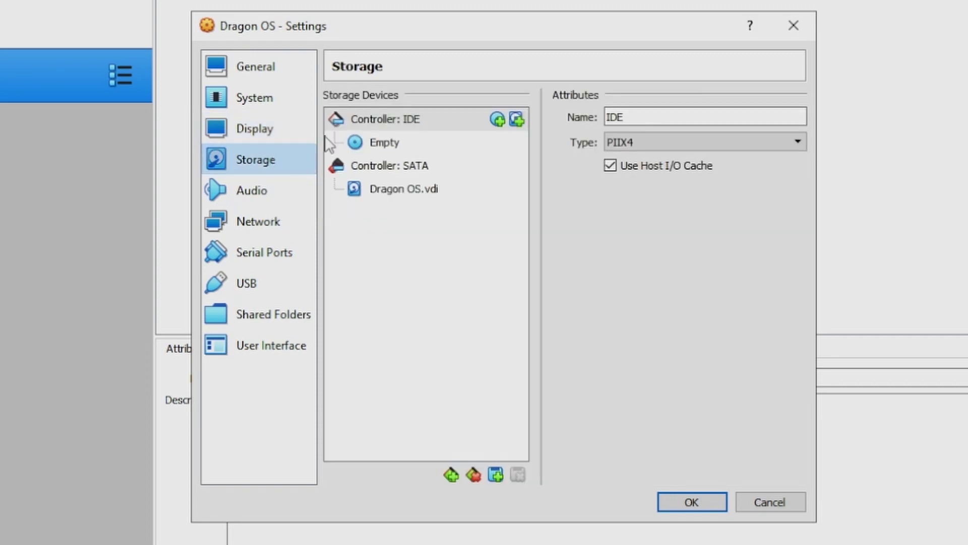
pyautogui.click(385, 146)
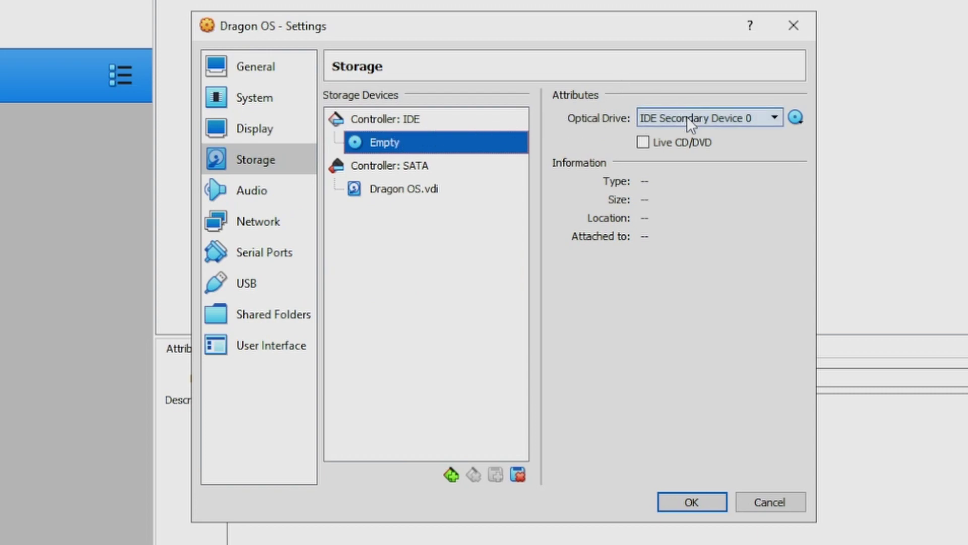
pyautogui.click(795, 118)
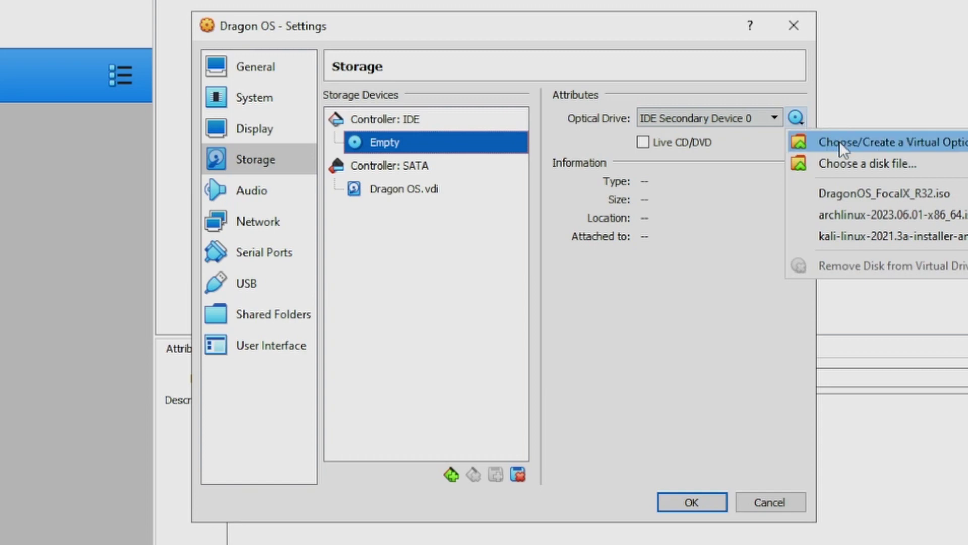
pyautogui.click(958, 144)
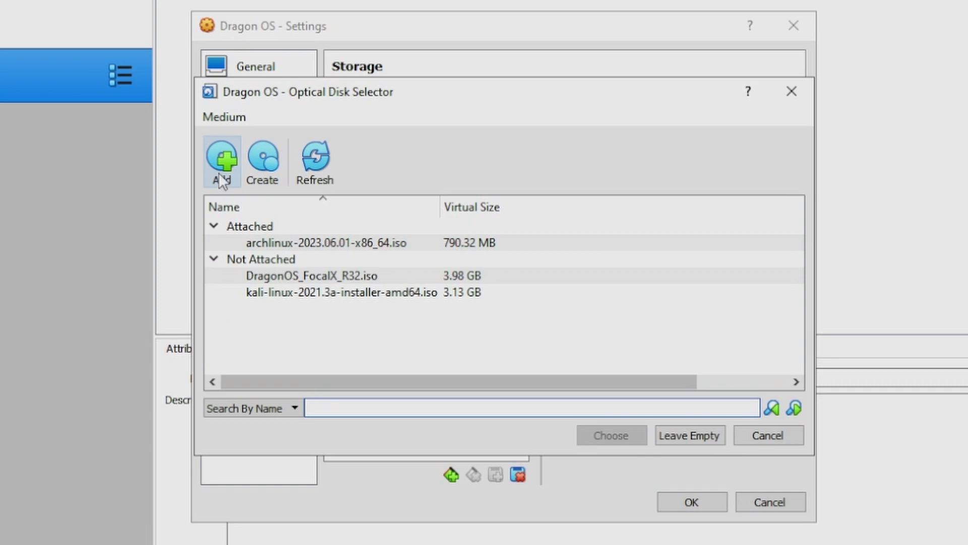
pyautogui.click(221, 178)
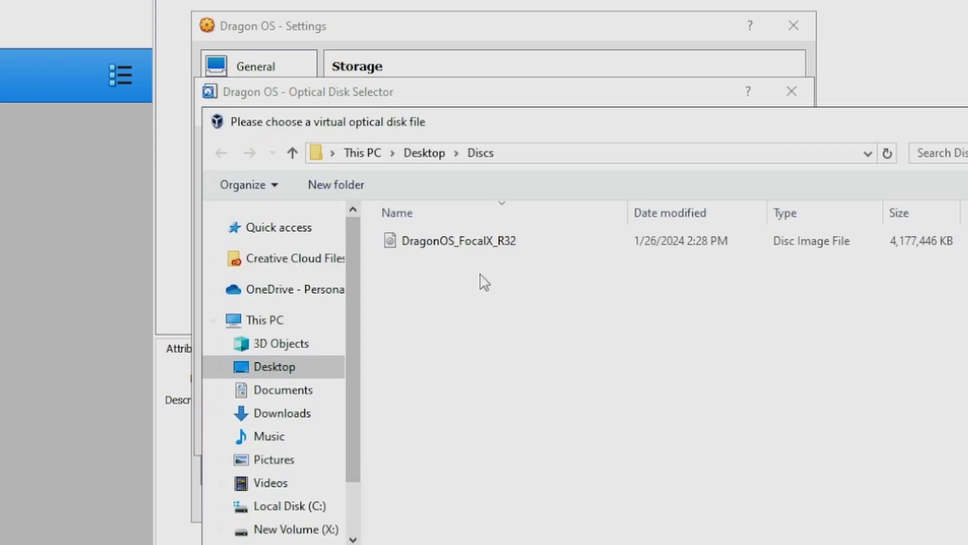
pyautogui.click(484, 252)
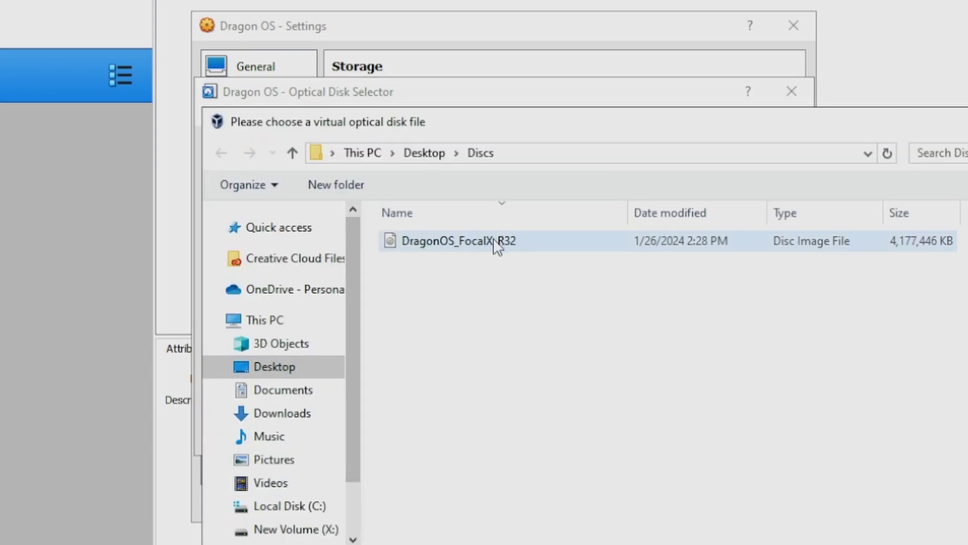
pyautogui.click(493, 238)
pyautogui.press('Return')
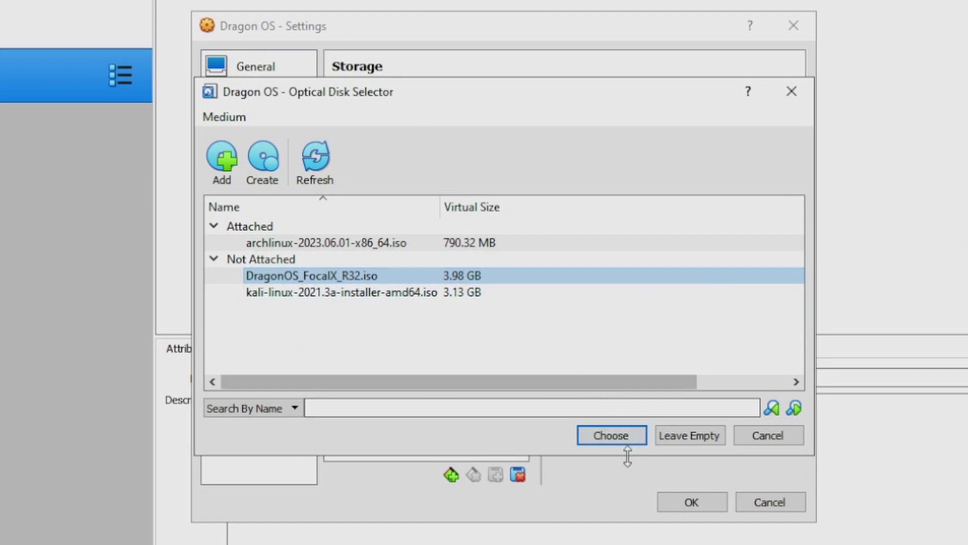
pyautogui.click(611, 435)
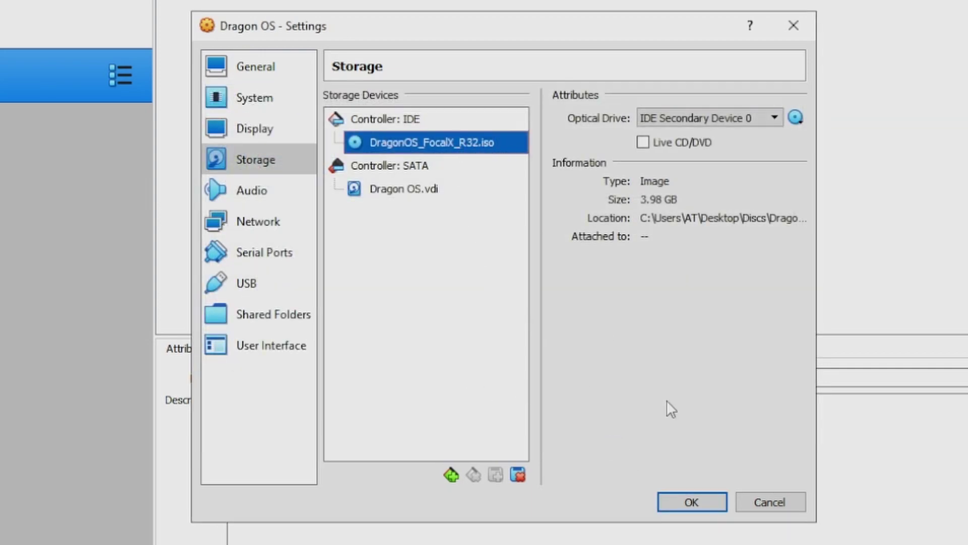
pyautogui.click(705, 504)
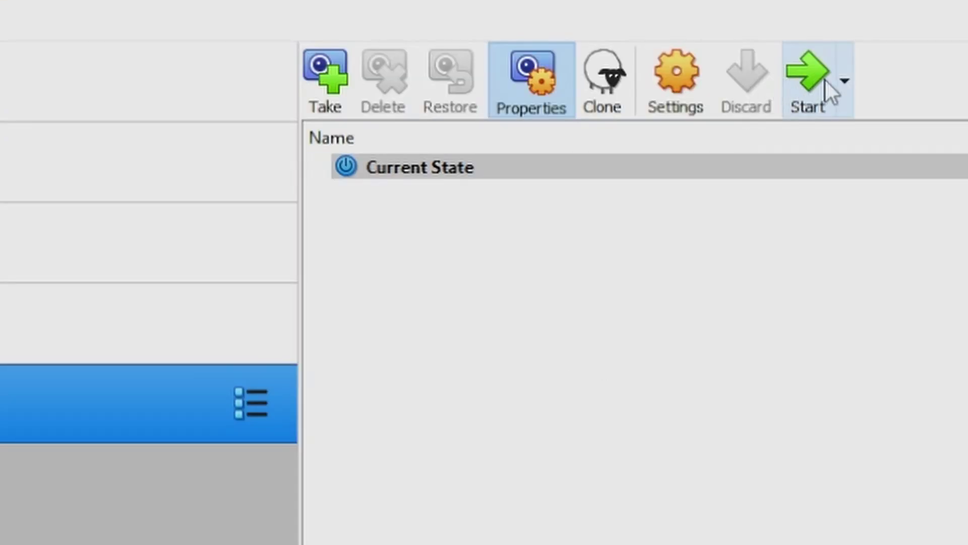
# - Start Dragon OS and boot the DragonOS FocalX R32 live system from the GRUB menu
pyautogui.click(821, 85)
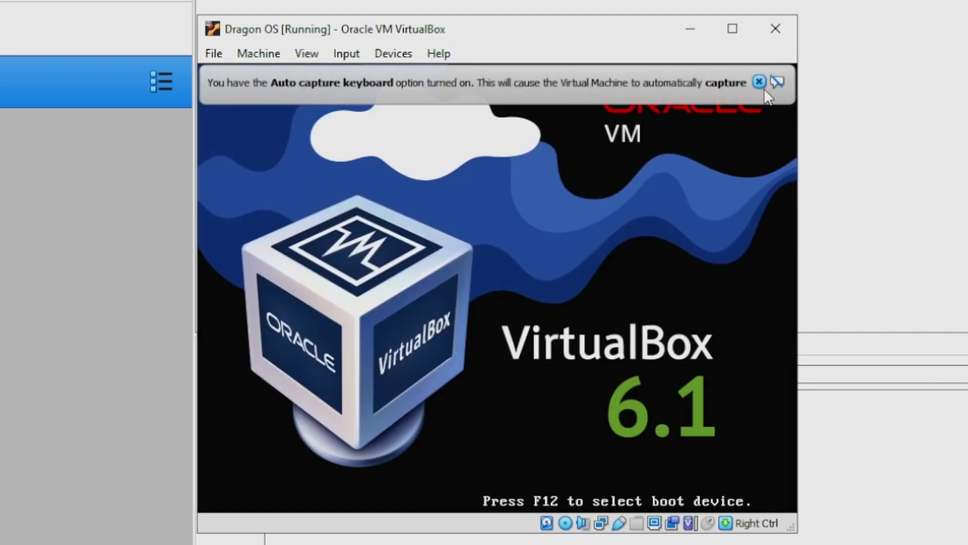
pyautogui.click(759, 82)
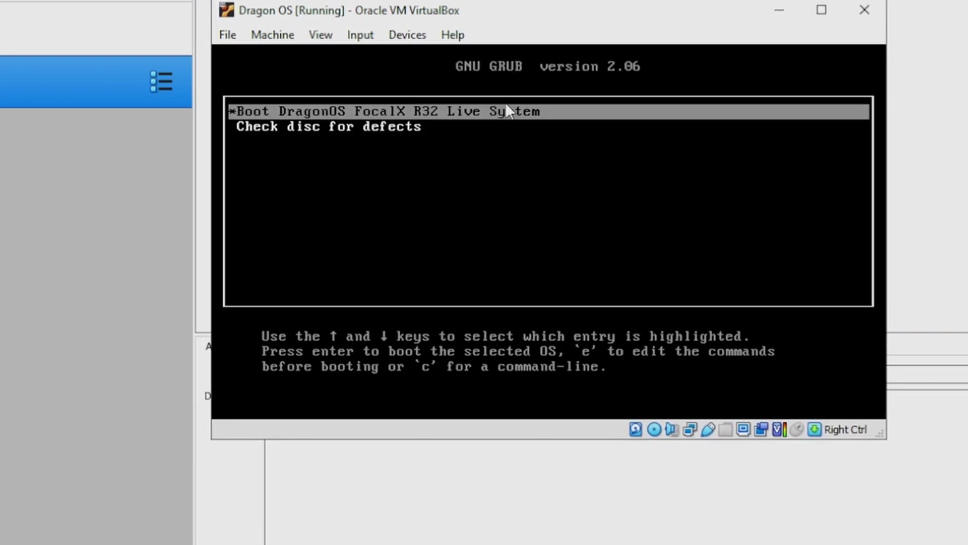
pyautogui.press('Return')
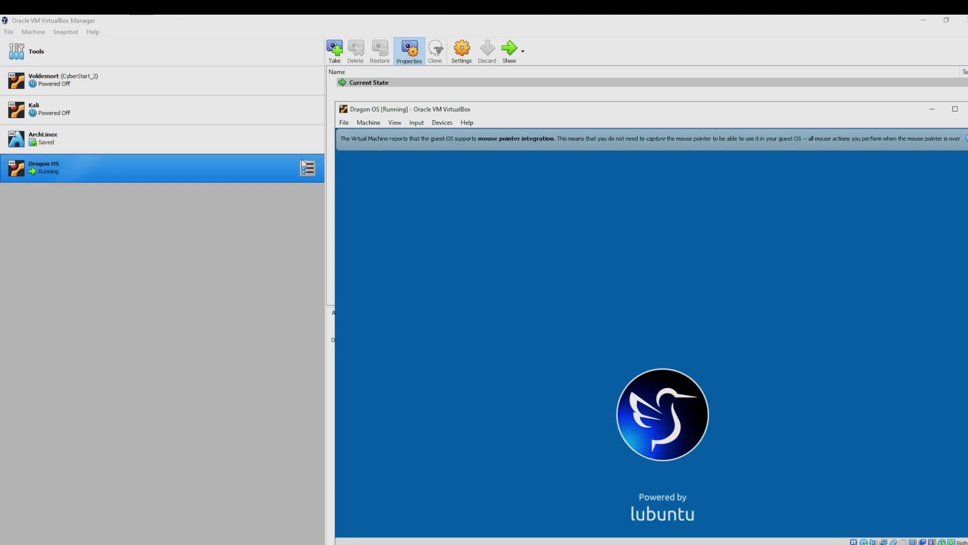
# - Reposition the VM window and maximize it to fill the screen
pyautogui.moveTo(487, 116); pyautogui.dragTo(400, 90)
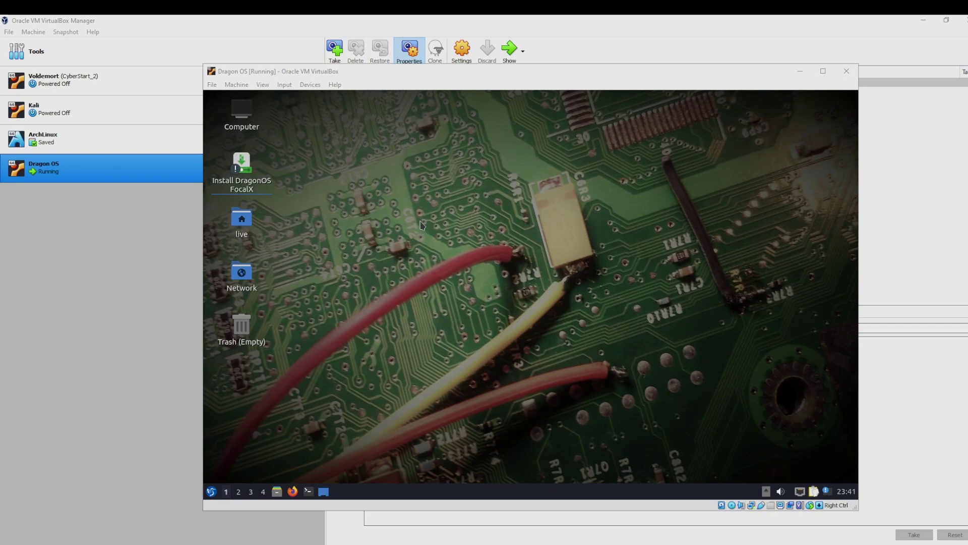
pyautogui.moveTo(364, 75); pyautogui.dragTo(363, 69)
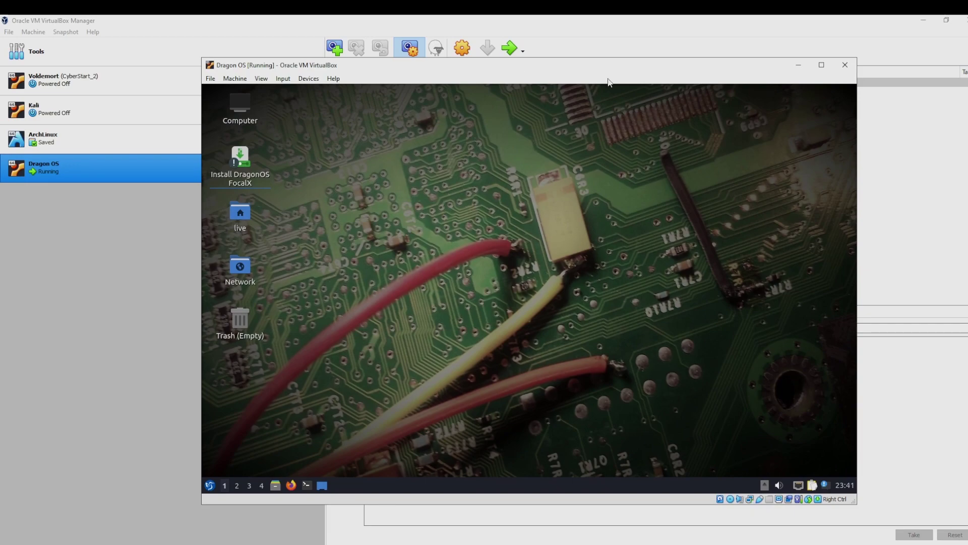
pyautogui.click(821, 64)
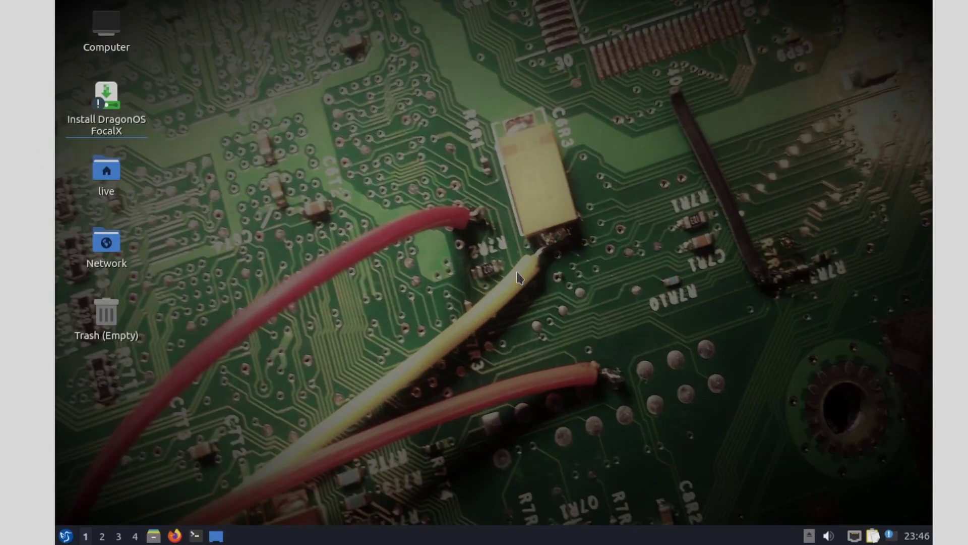
# - Launch SDRangel from the Hamradio section of the LXQt start menu
pyautogui.click(67, 539)
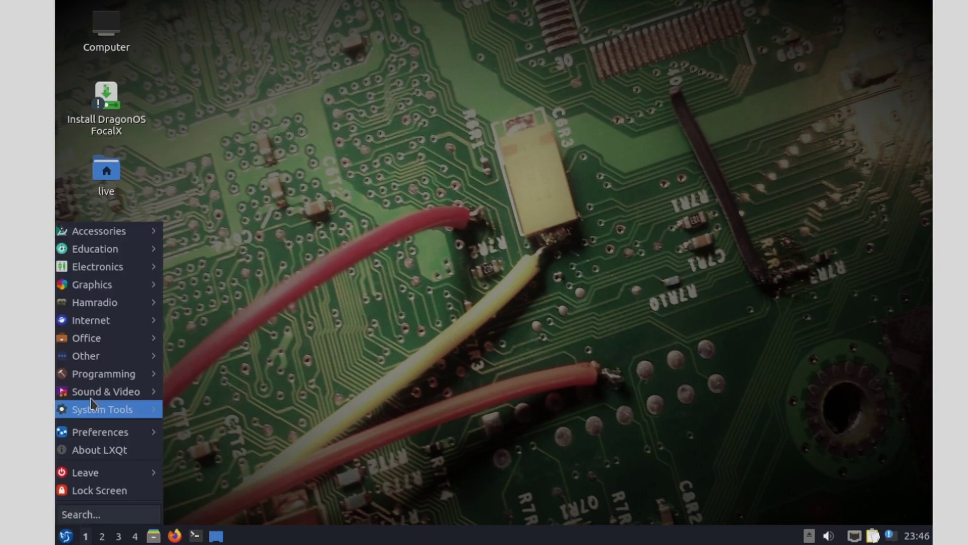
pyautogui.moveTo(109, 307)
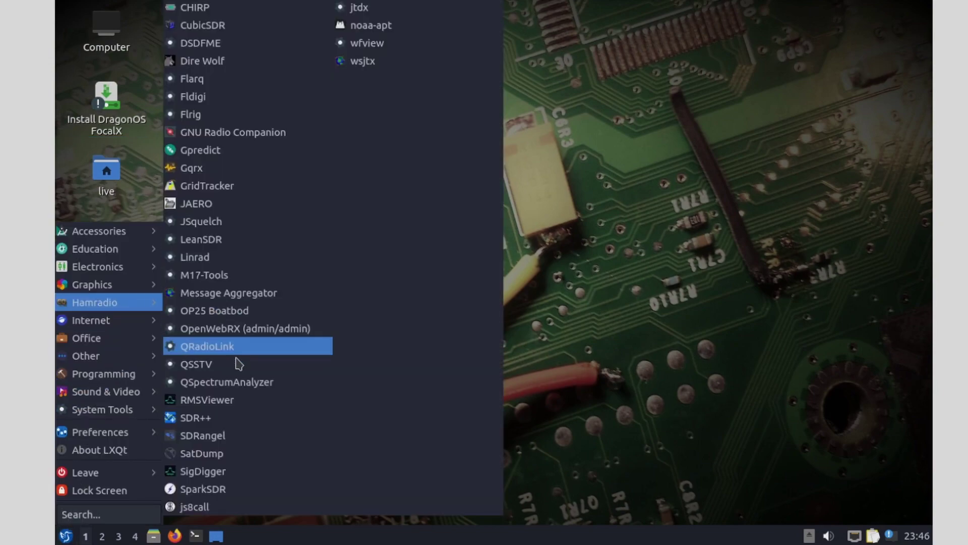
pyautogui.click(209, 442)
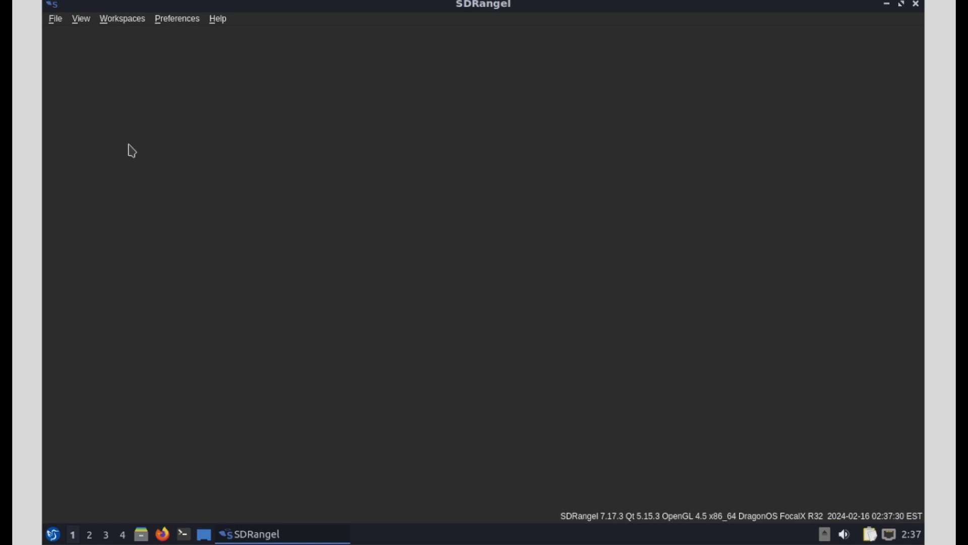
# - Create a new workspace, load the ADS-B configuration under RTL SDR, and pan the Los Angeles map
pyautogui.click(130, 21)
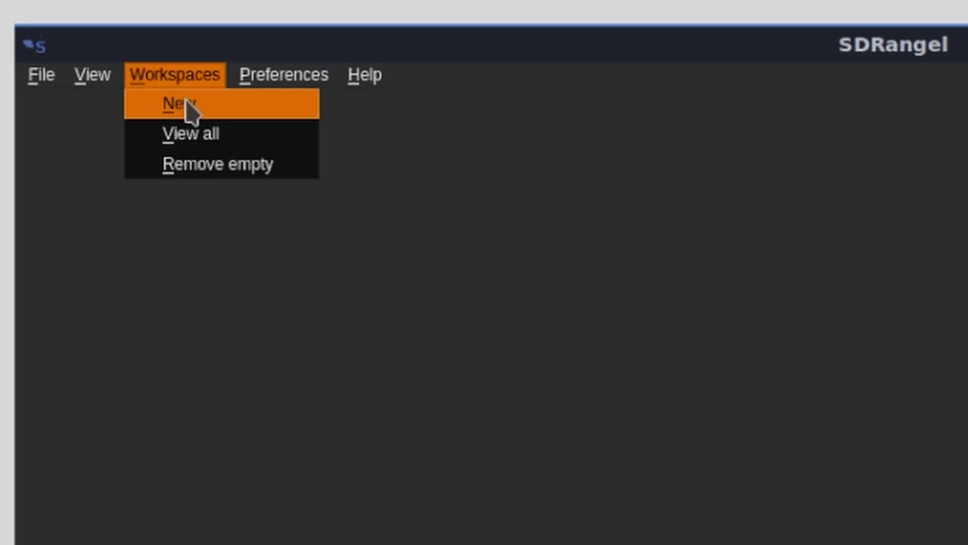
pyautogui.click(186, 103)
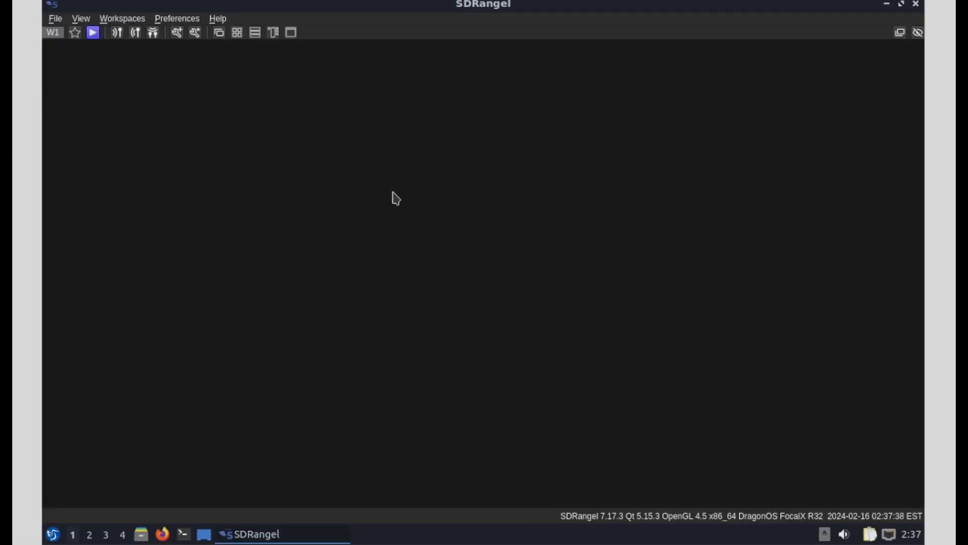
pyautogui.click(172, 21)
pyautogui.click(177, 31)
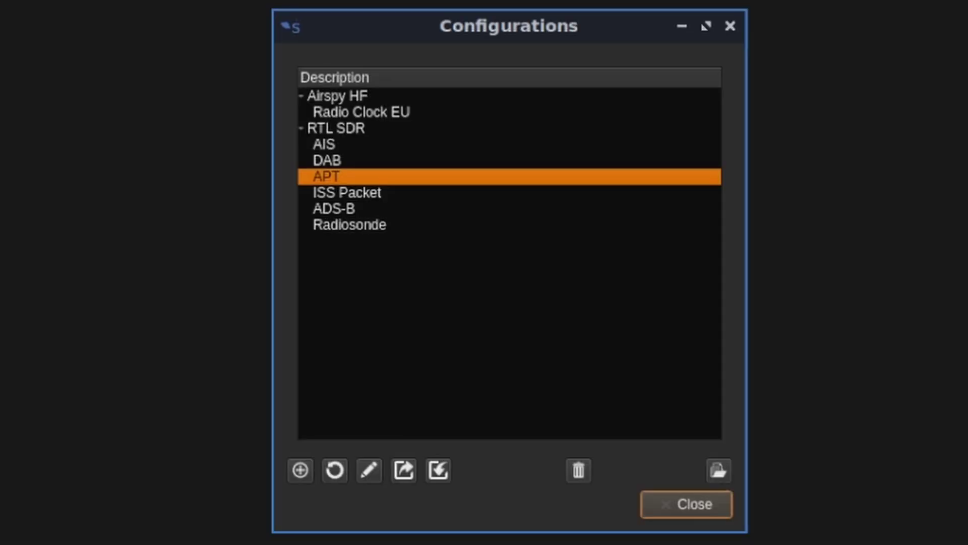
pyautogui.click(325, 210)
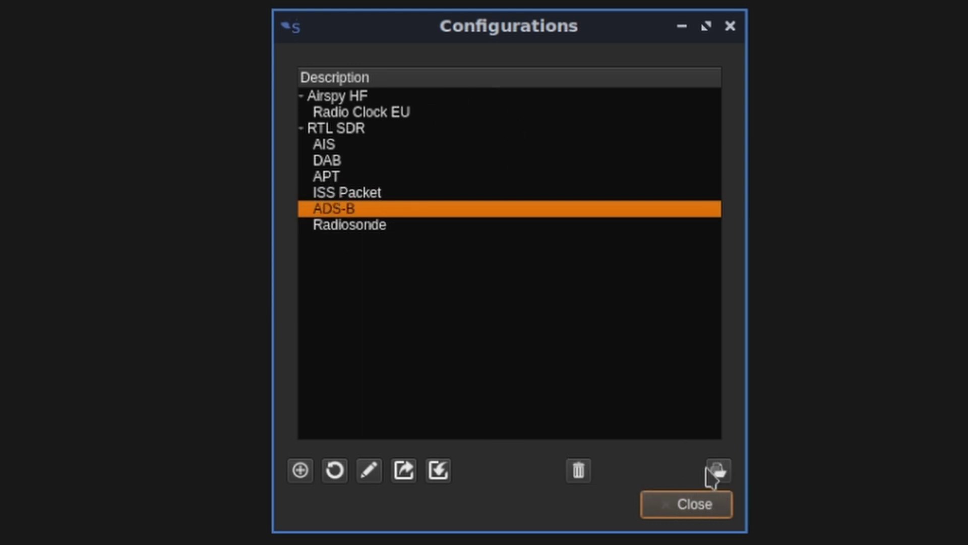
pyautogui.click(719, 474)
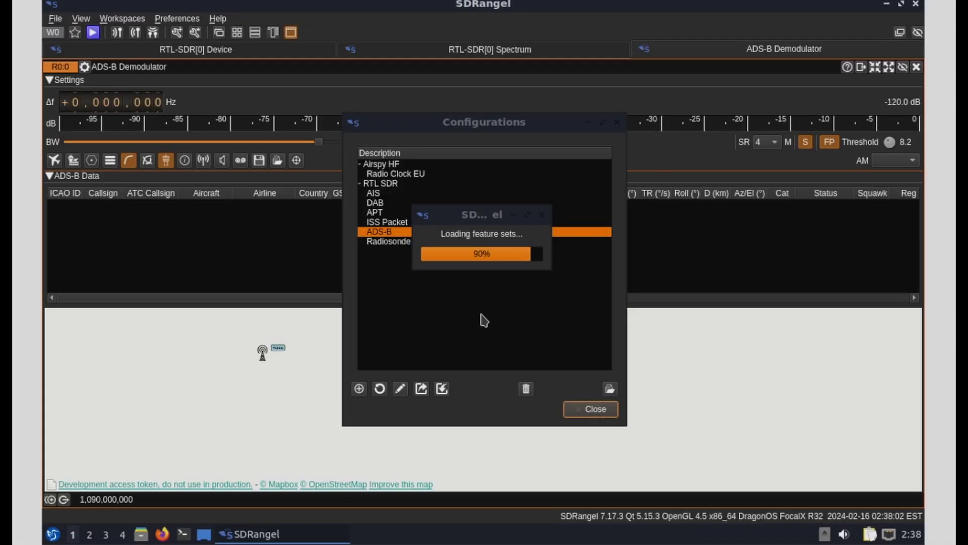
pyautogui.click(591, 408)
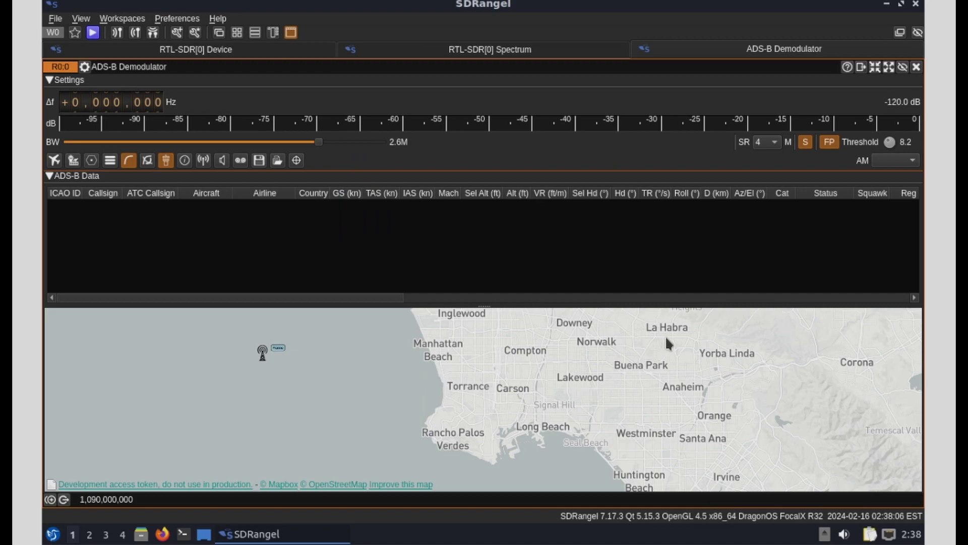
pyautogui.moveTo(610, 359); pyautogui.dragTo(483, 392)
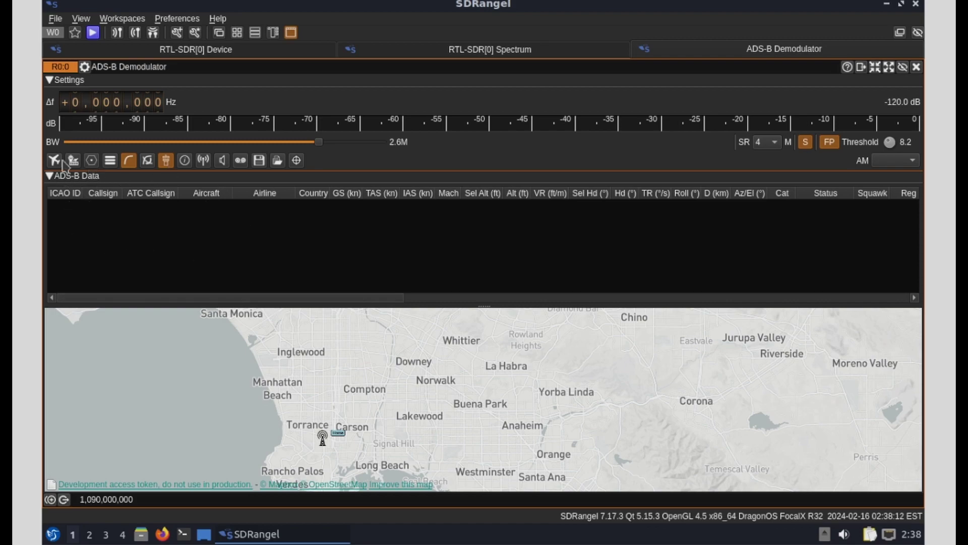
# - On RTL-SDR[0], cancel the sampling-device dialog, set 3,000,000 S/s, and start receiving
pyautogui.click(506, 53)
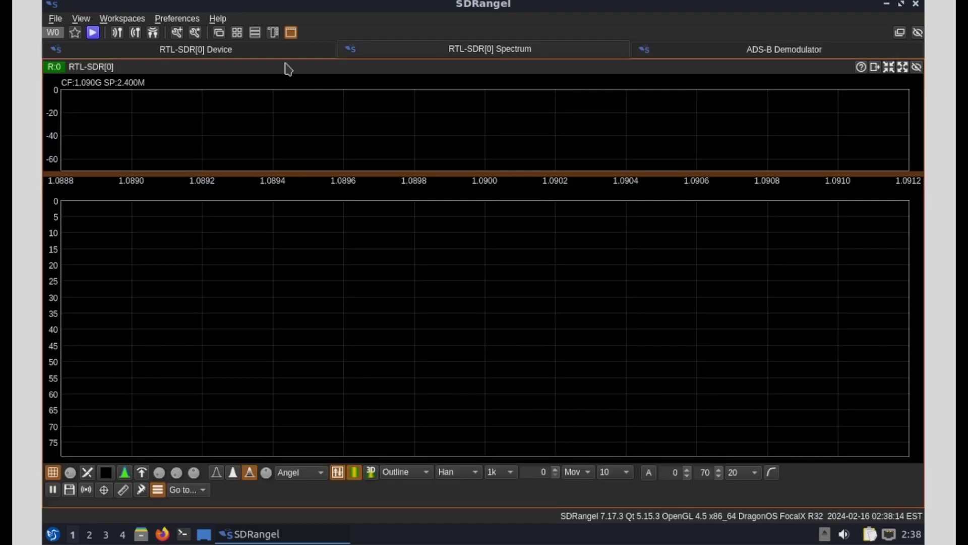
pyautogui.click(209, 55)
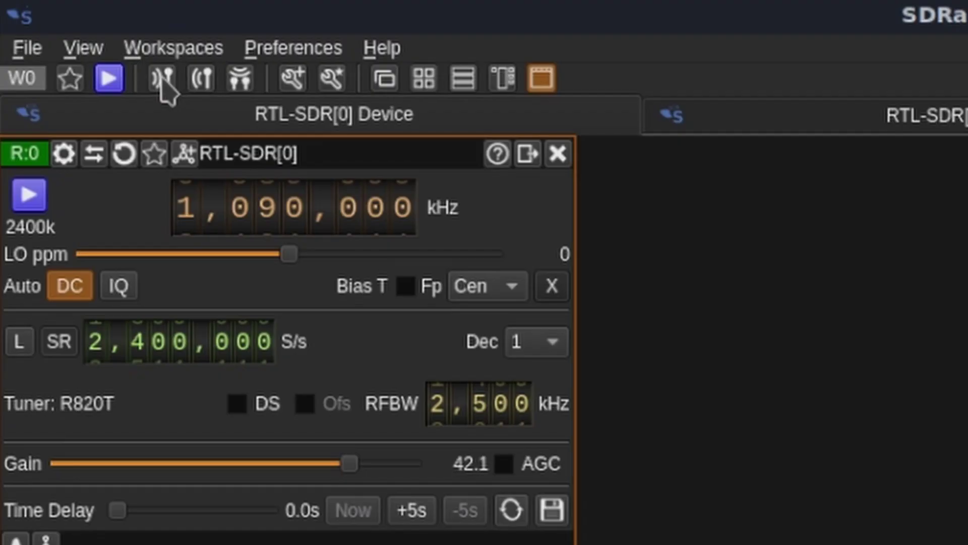
pyautogui.click(162, 78)
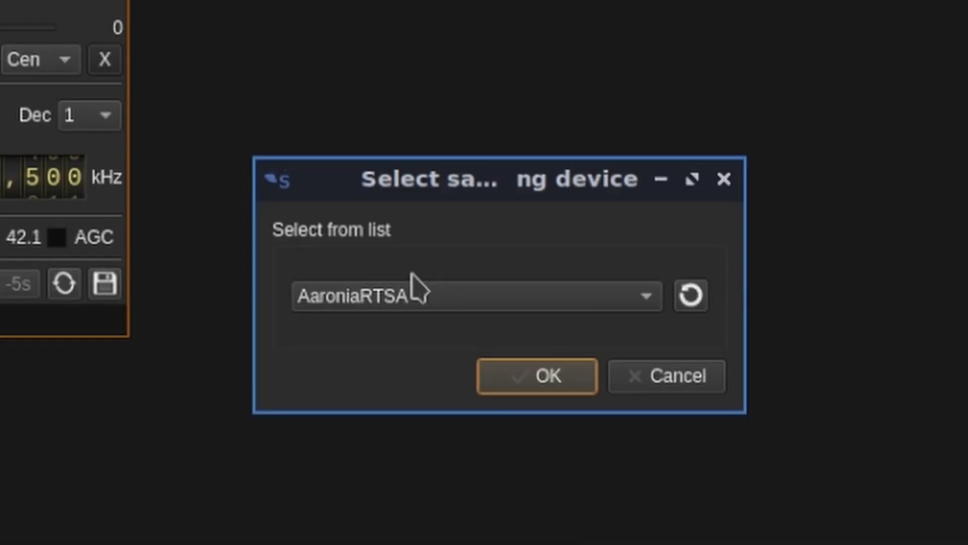
pyautogui.click(411, 274)
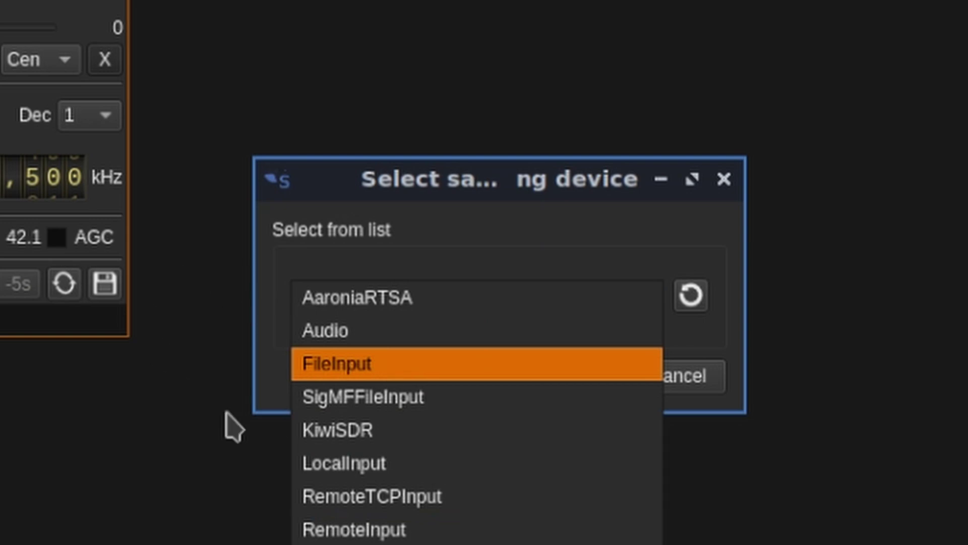
pyautogui.press('Up')
pyautogui.press('Up')
pyautogui.press('Escape')
pyautogui.press('Escape')
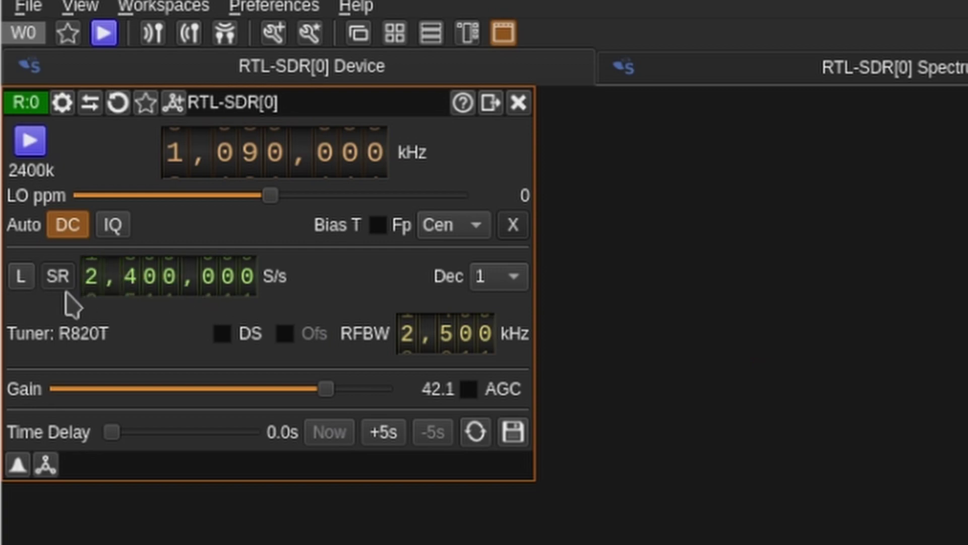
pyautogui.scroll(1, 86, 278)
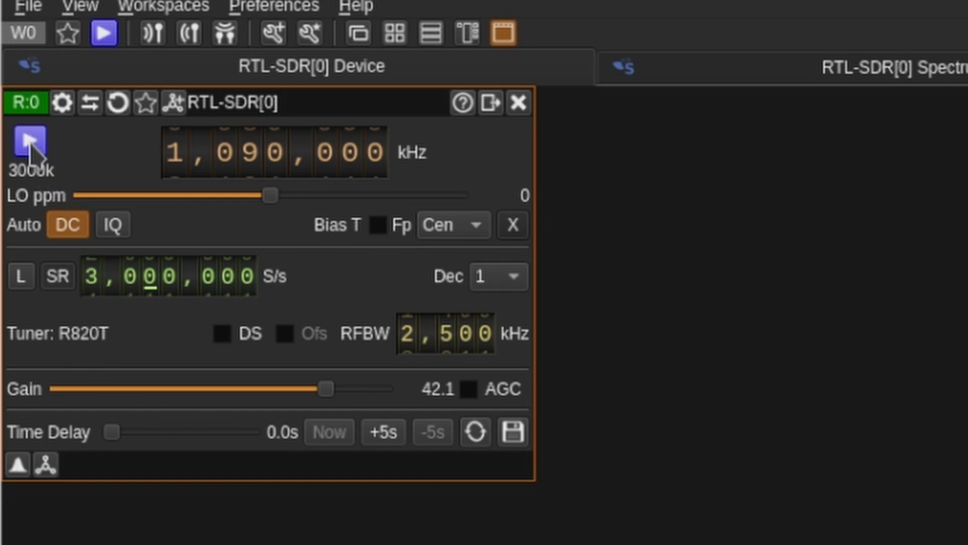
pyautogui.click(30, 141)
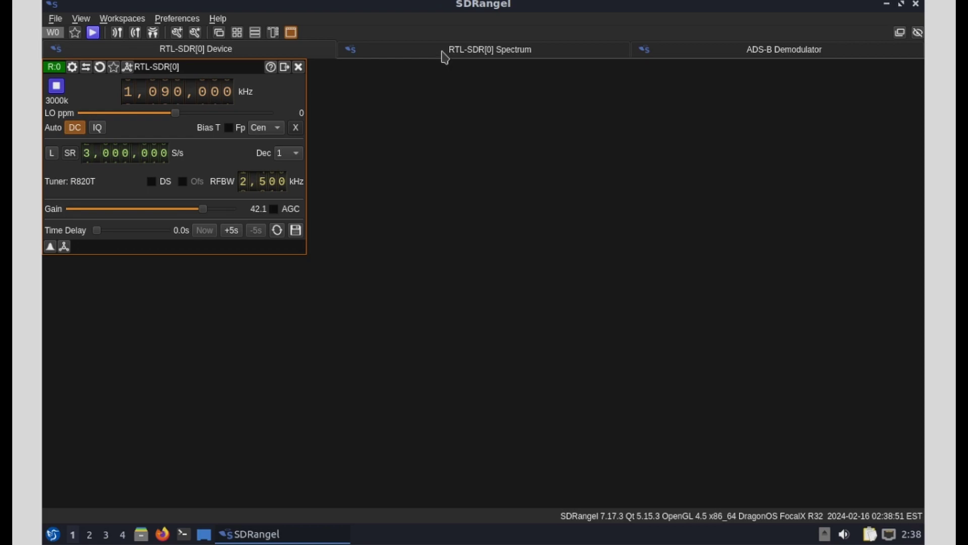
# - Select aircraft a455ea in the ADS-B Data table to show its photo, and narrow the ICAO ID column
pyautogui.click(446, 50)
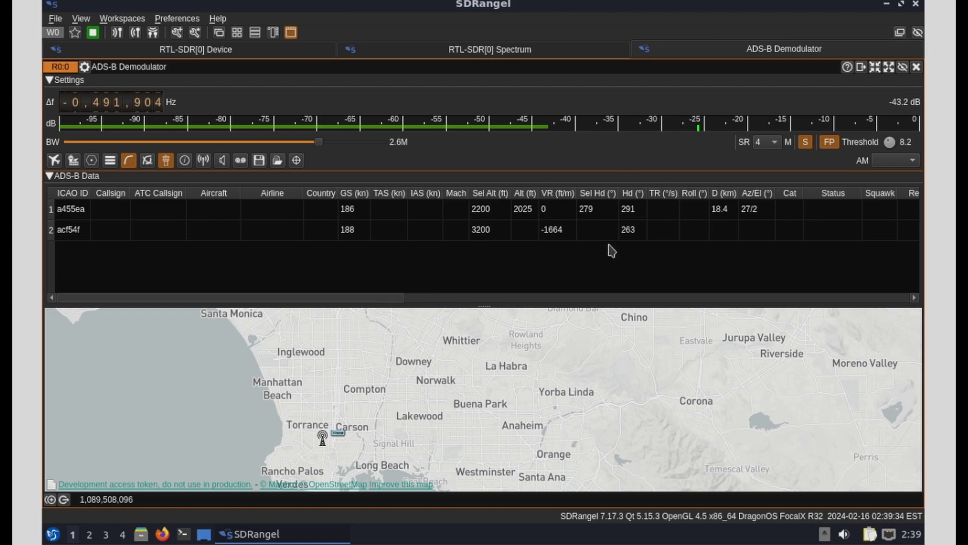
pyautogui.hscroll(2, 611, 248)
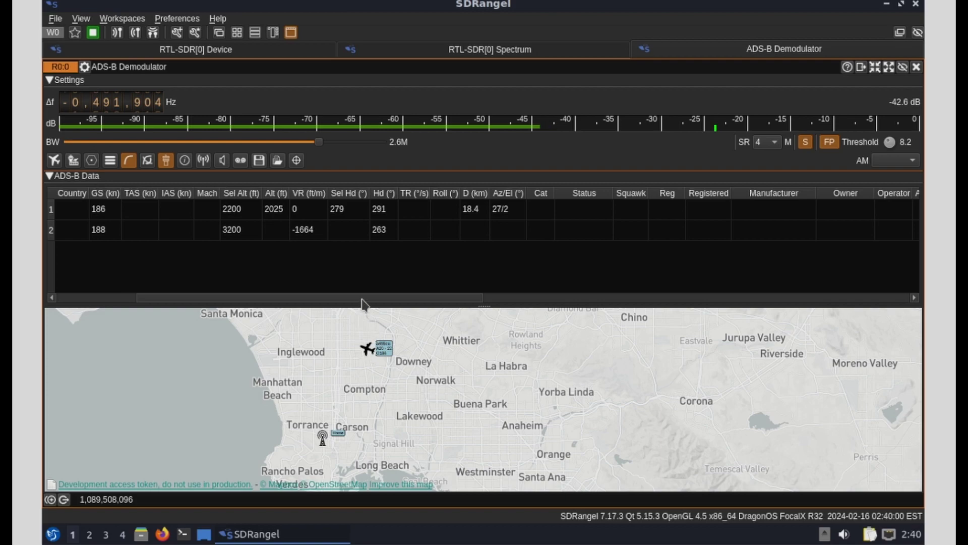
pyautogui.click(368, 350)
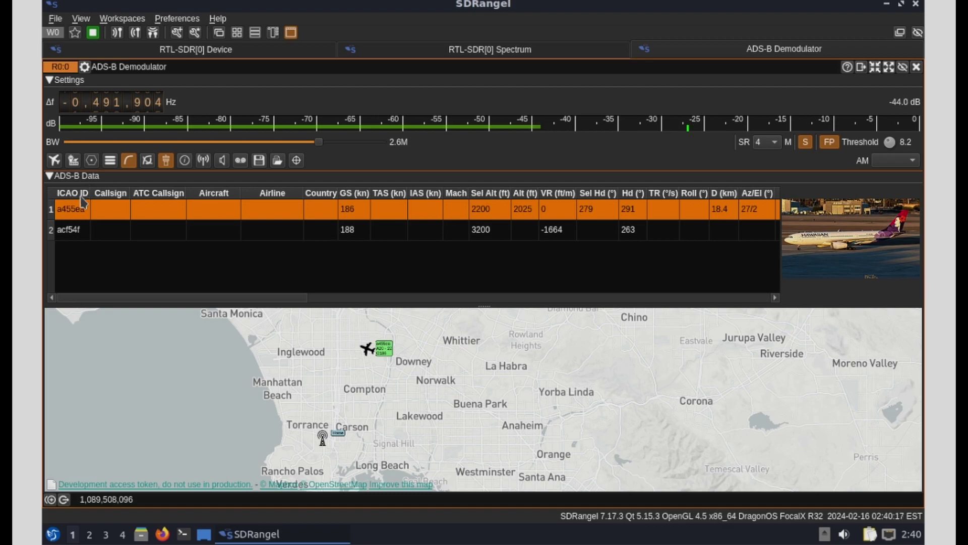
pyautogui.moveTo(91, 194); pyautogui.dragTo(65, 199)
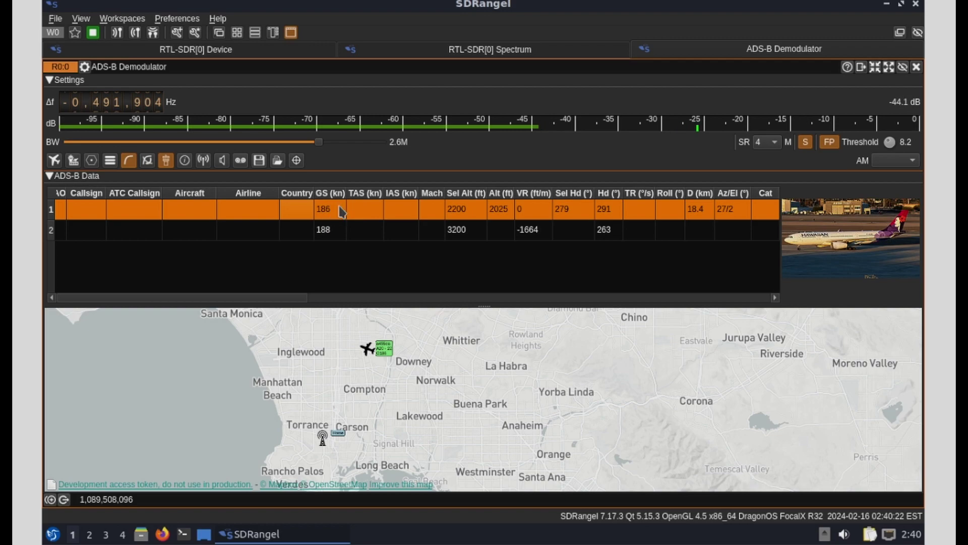